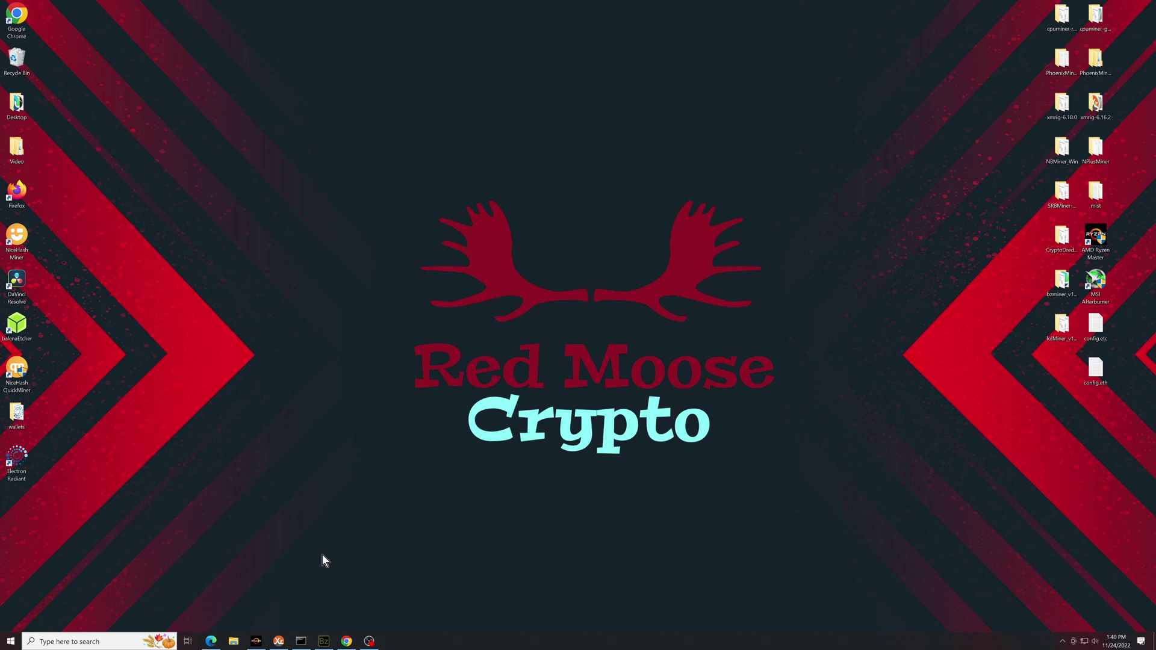
# Search MiningPoolStats for 'kaspa' and open the Kaspa coin page.
pyautogui.click(348, 643)
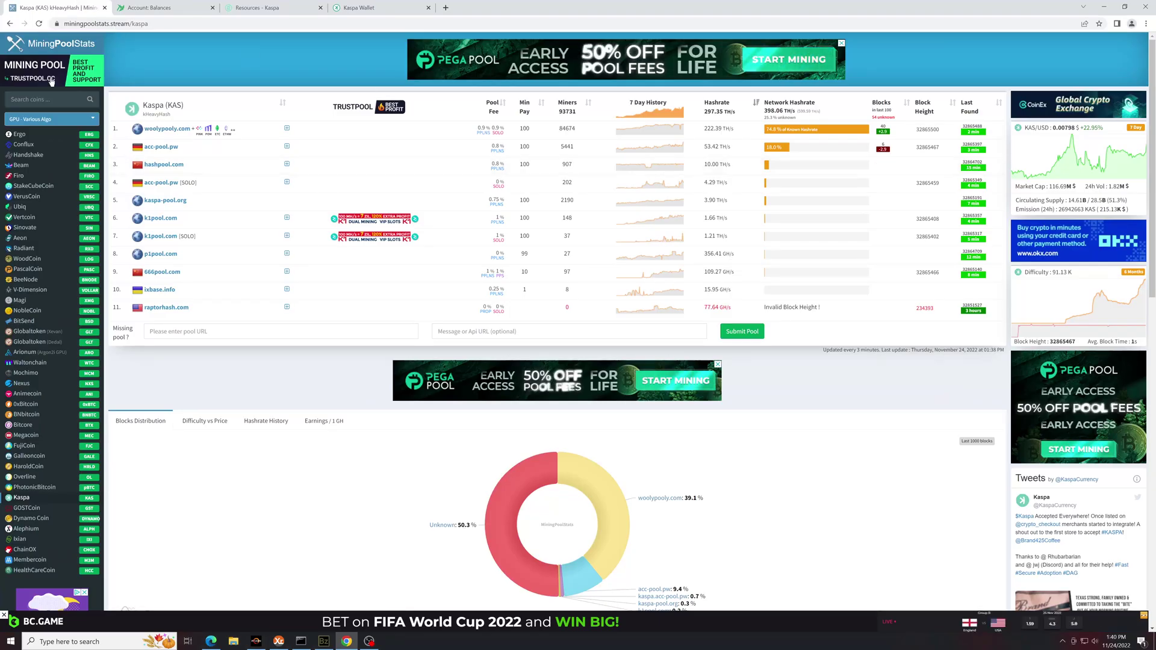
pyautogui.click(41, 100)
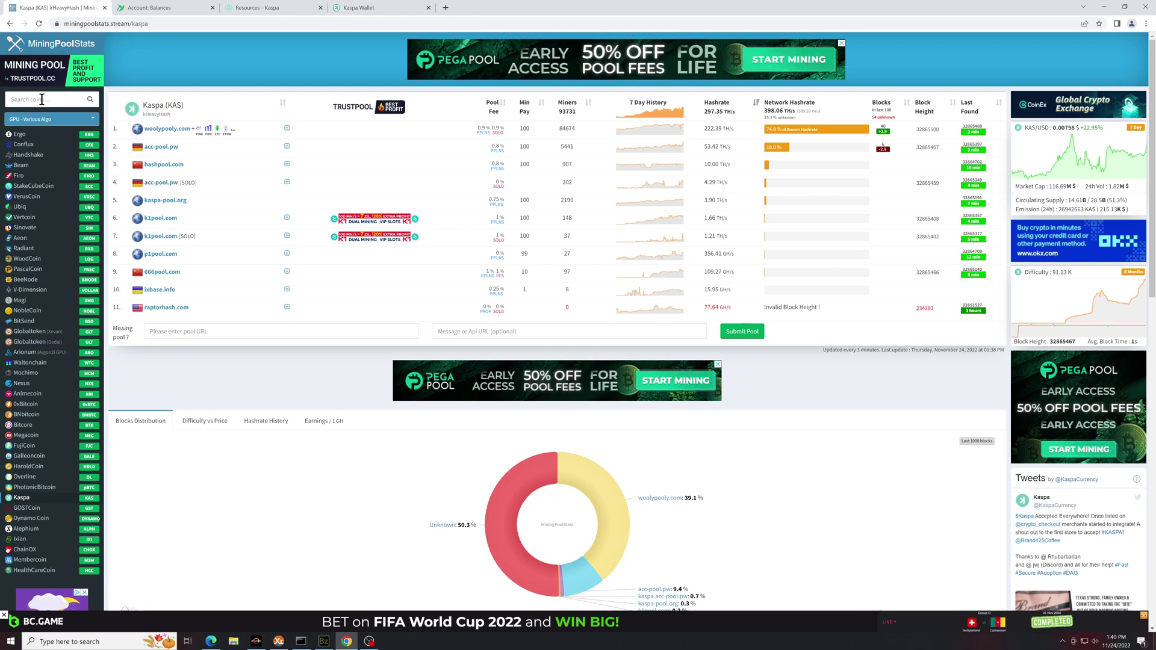
pyautogui.write('ka')
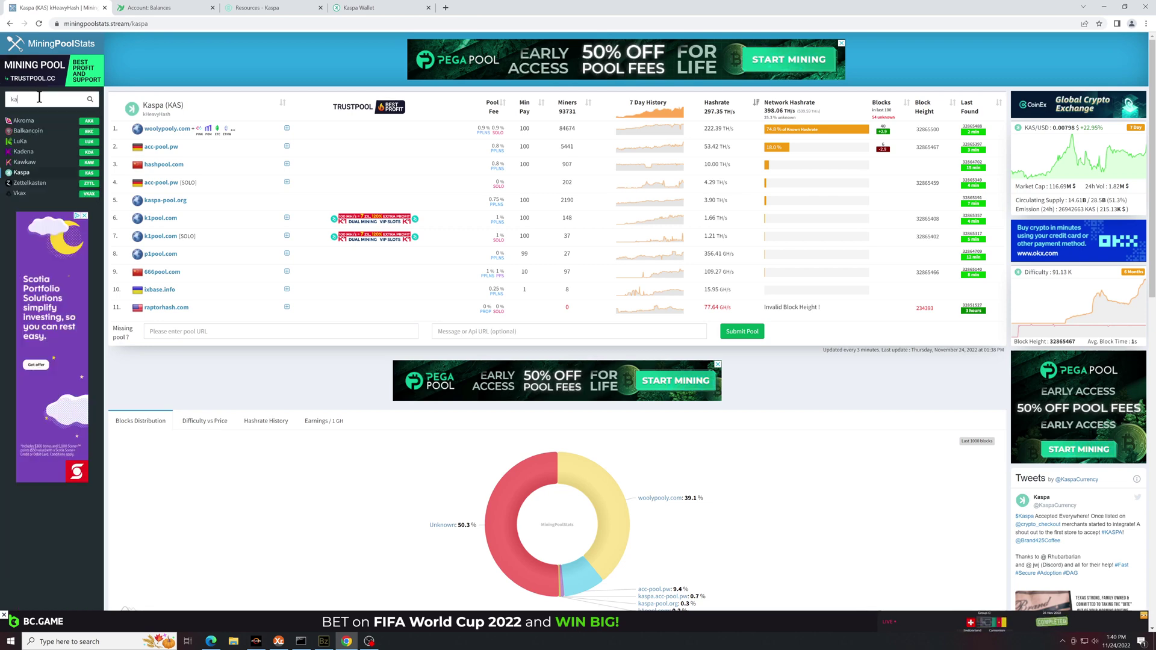
pyautogui.write('spa')
pyautogui.press('Return')
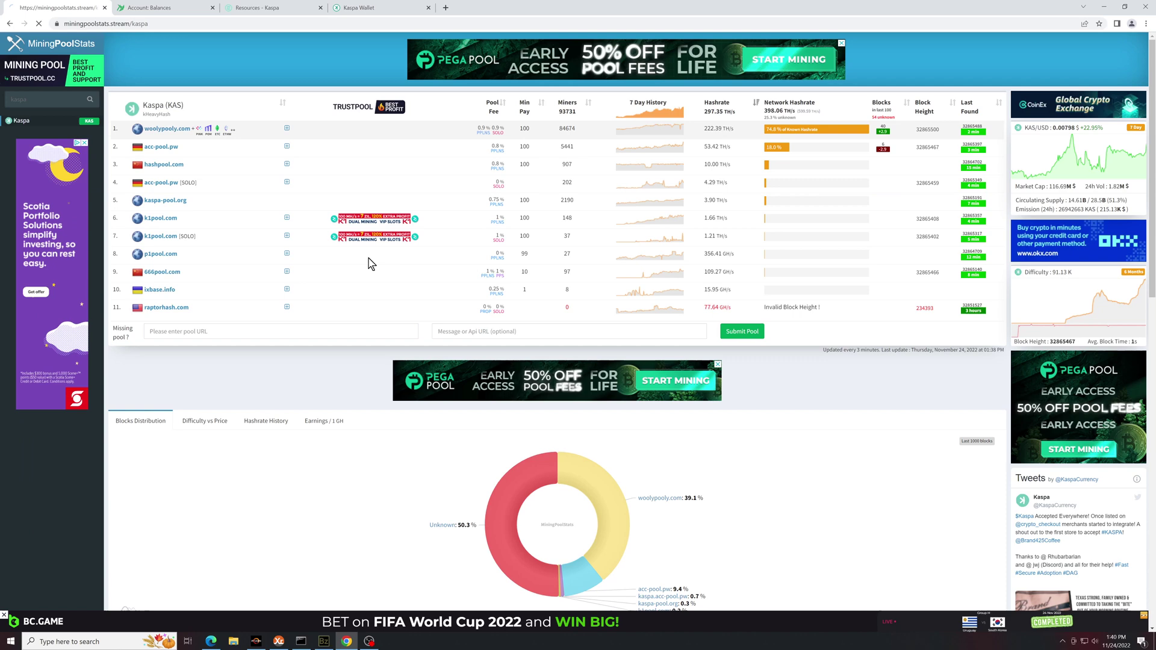
# Open the kaspa.org website link from the KAS Links section.
pyautogui.scroll(-2, 506, 302)
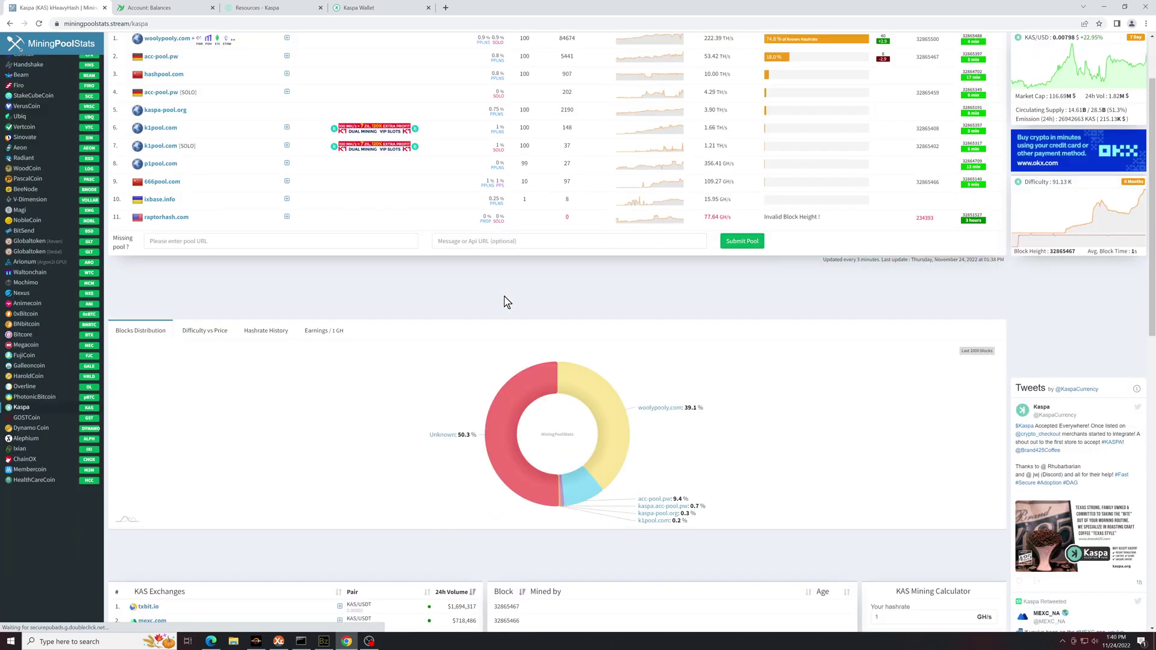
pyautogui.scroll(-5, 505, 302)
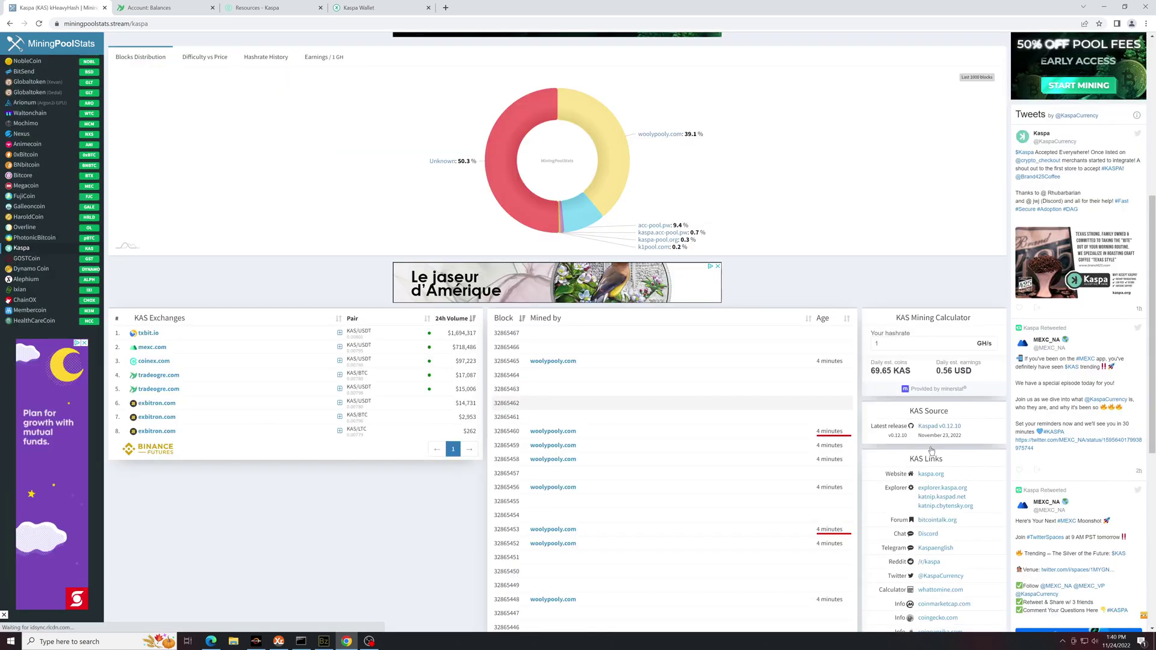
pyautogui.scroll(-2, 995, 376)
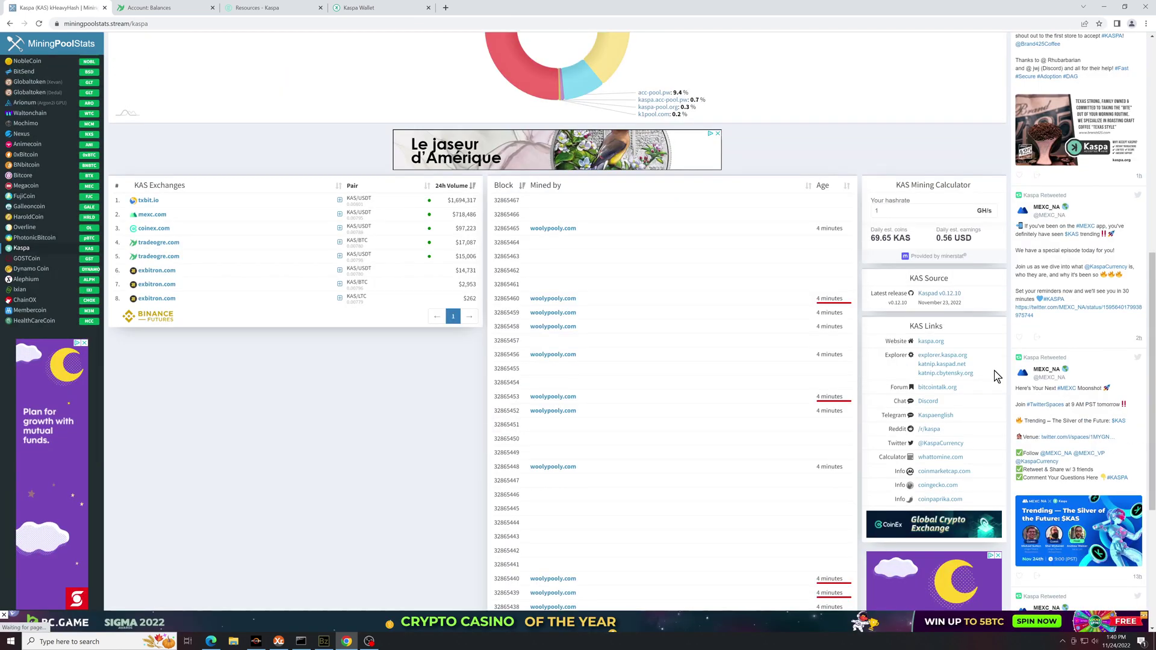
pyautogui.click(935, 345)
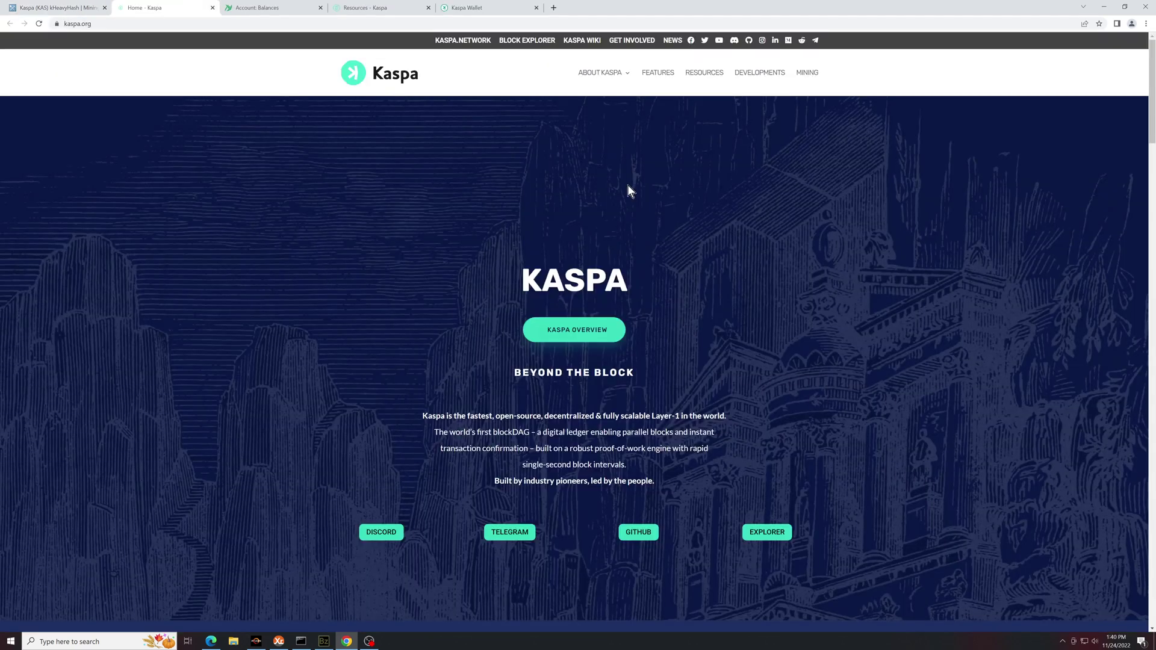
# Open the RESOURCES page on kaspa.org.
pyautogui.click(706, 73)
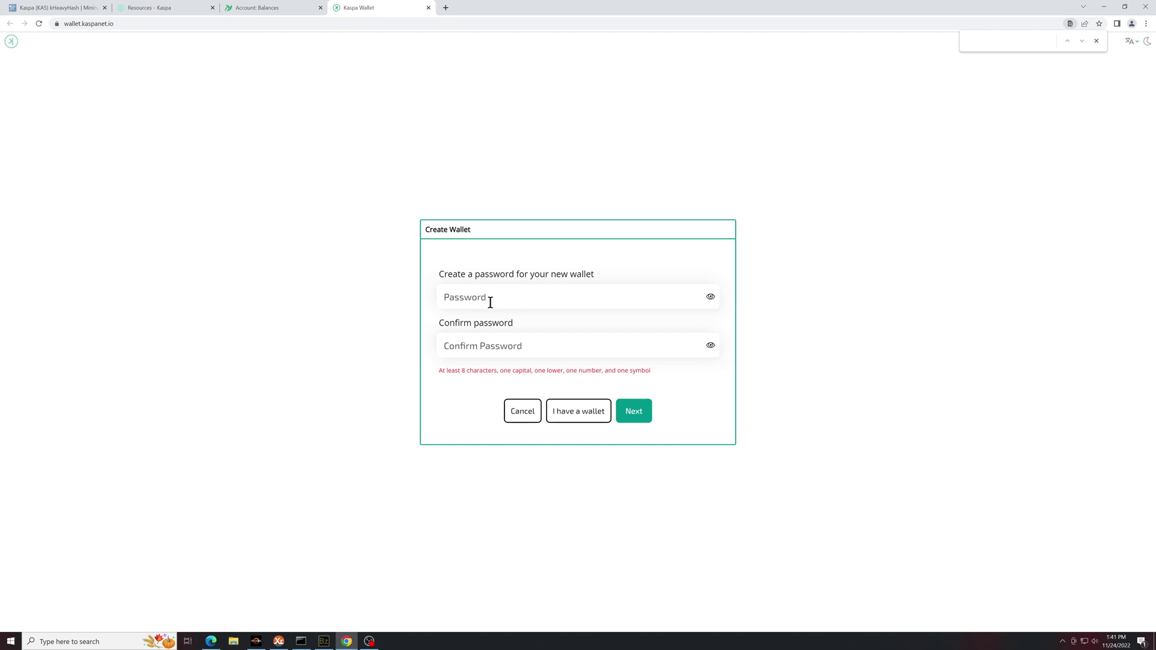
# Set the wallet password, pass the 12-word seed check, and reach the 0 KAS dashboard.
pyautogui.press('Return')
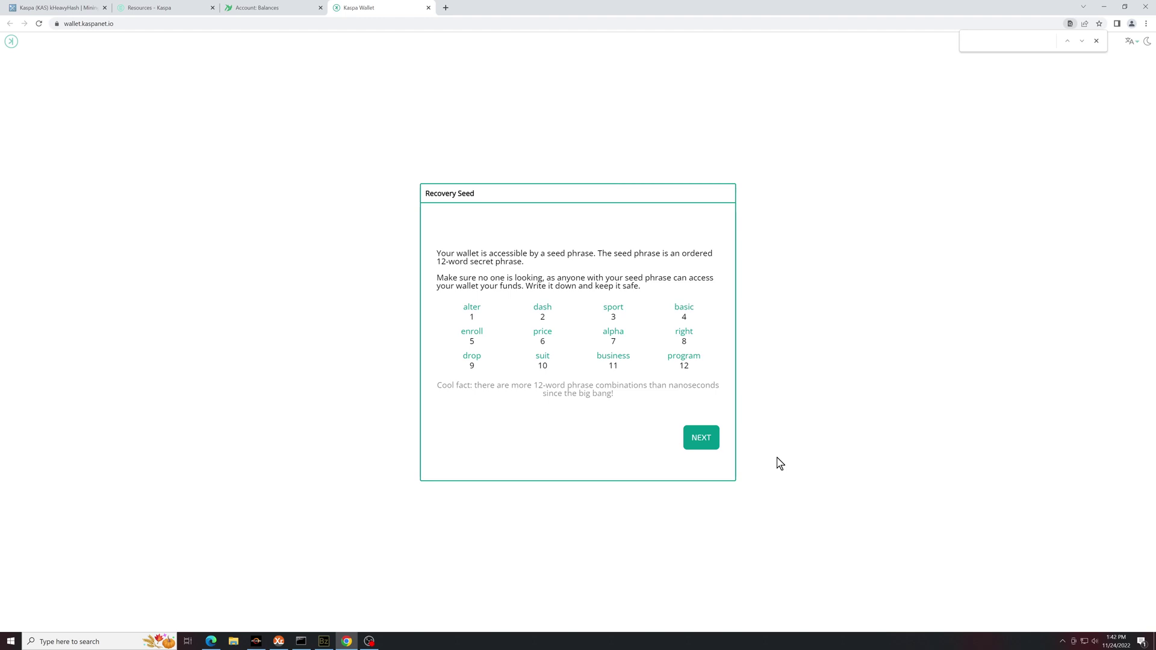
pyautogui.press('Return')
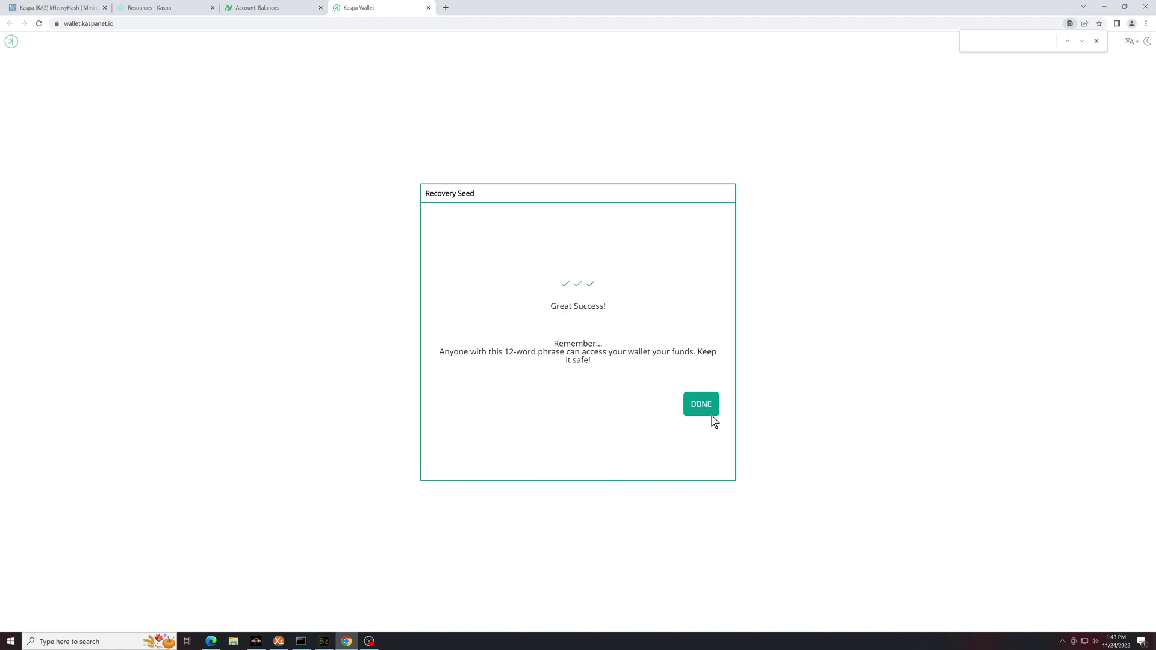
pyautogui.click(700, 415)
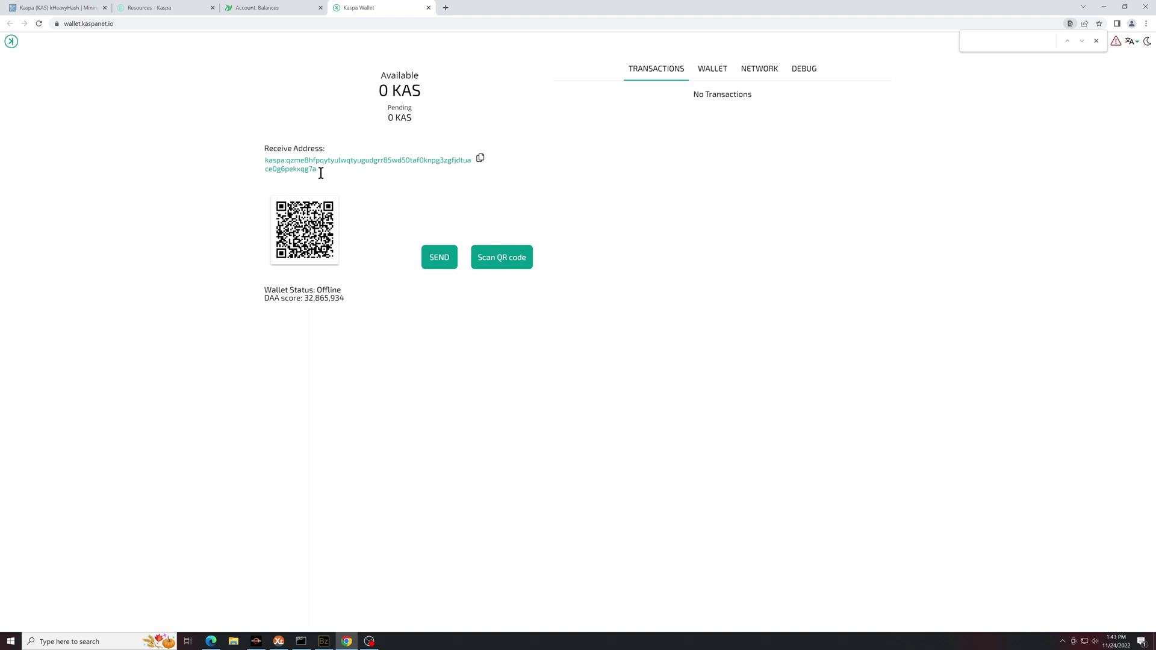
# Select the full receive address, then open the send form with recipient field focused.
pyautogui.moveTo(321, 172); pyautogui.dragTo(265, 160)
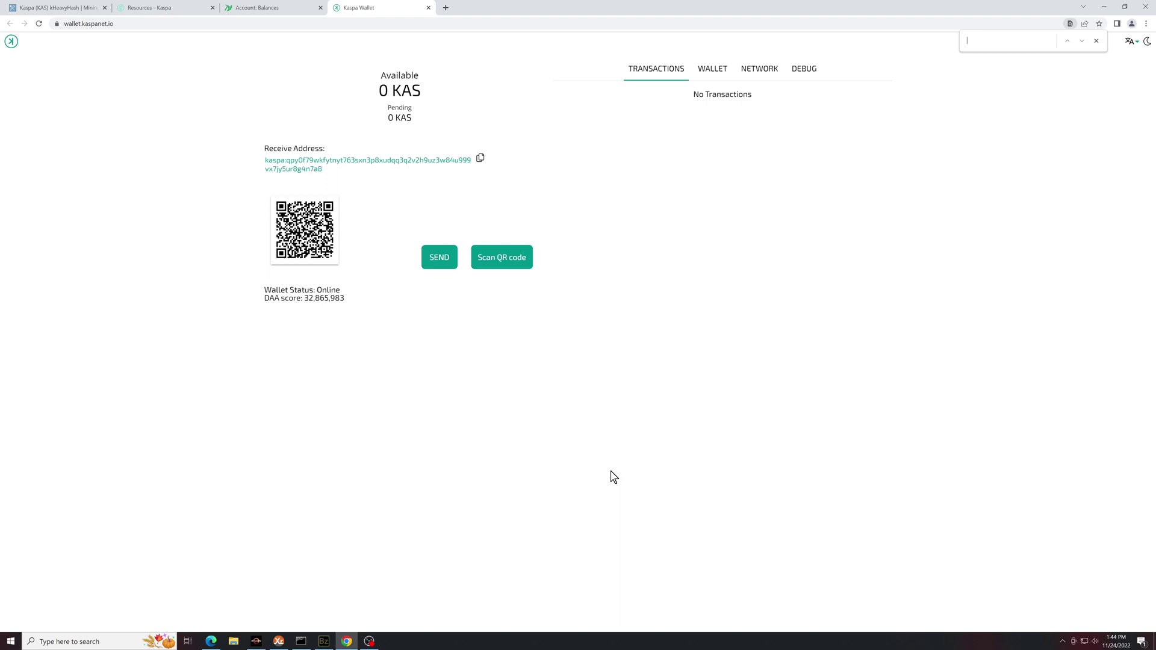
pyautogui.click(440, 265)
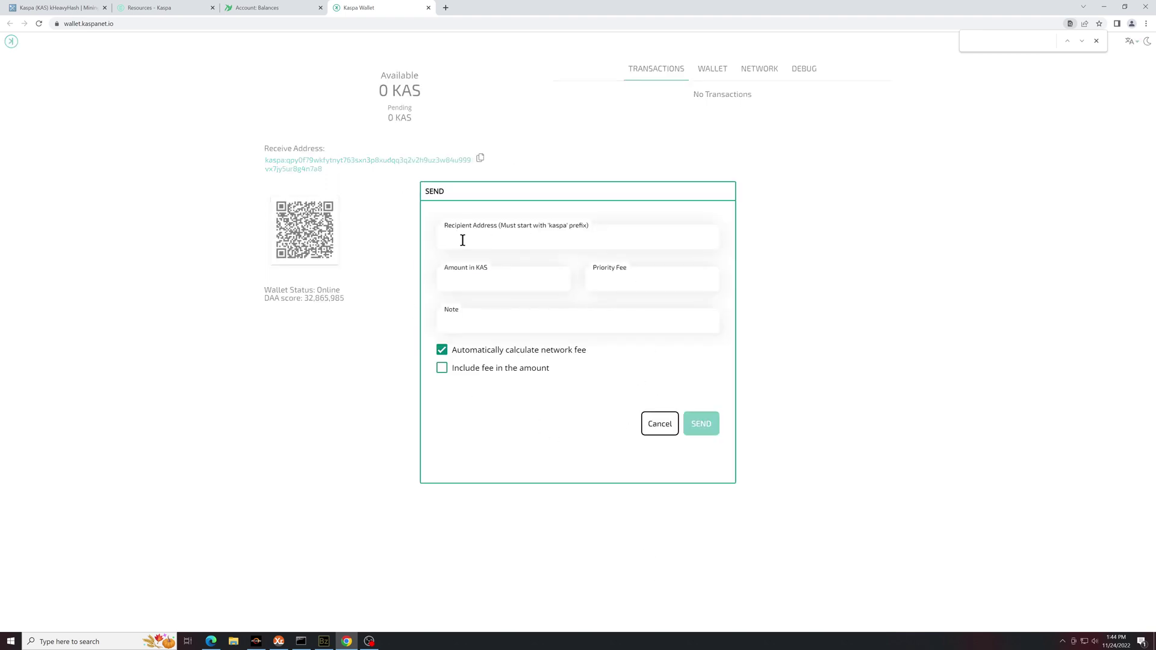
pyautogui.click(454, 239)
# From the MiningPoolStats KAS Exchanges list, open the tradeogre.com KAS/BTC link.
pyautogui.click(59, 8)
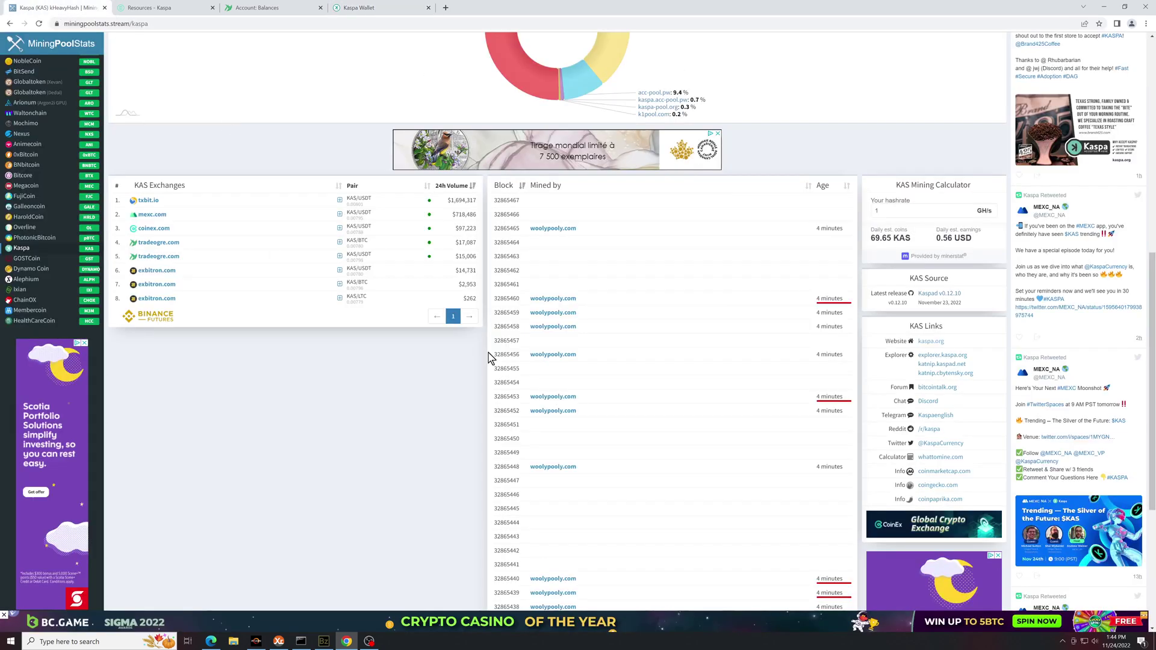
pyautogui.scroll(-4, 422, 391)
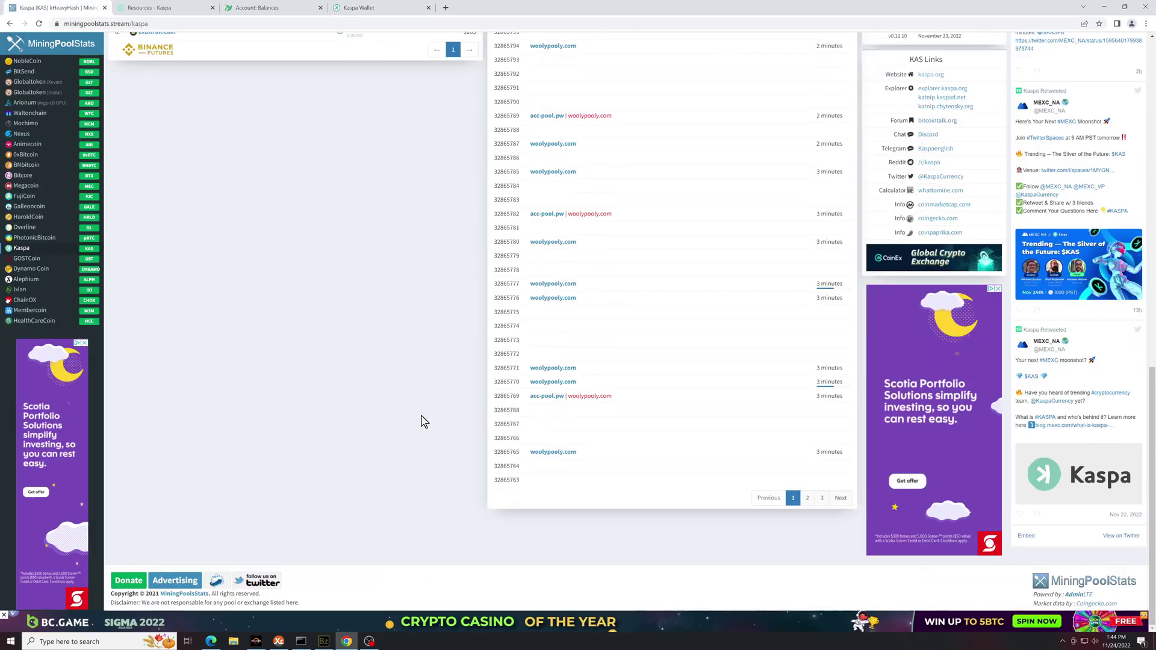
pyautogui.scroll(6, 385, 412)
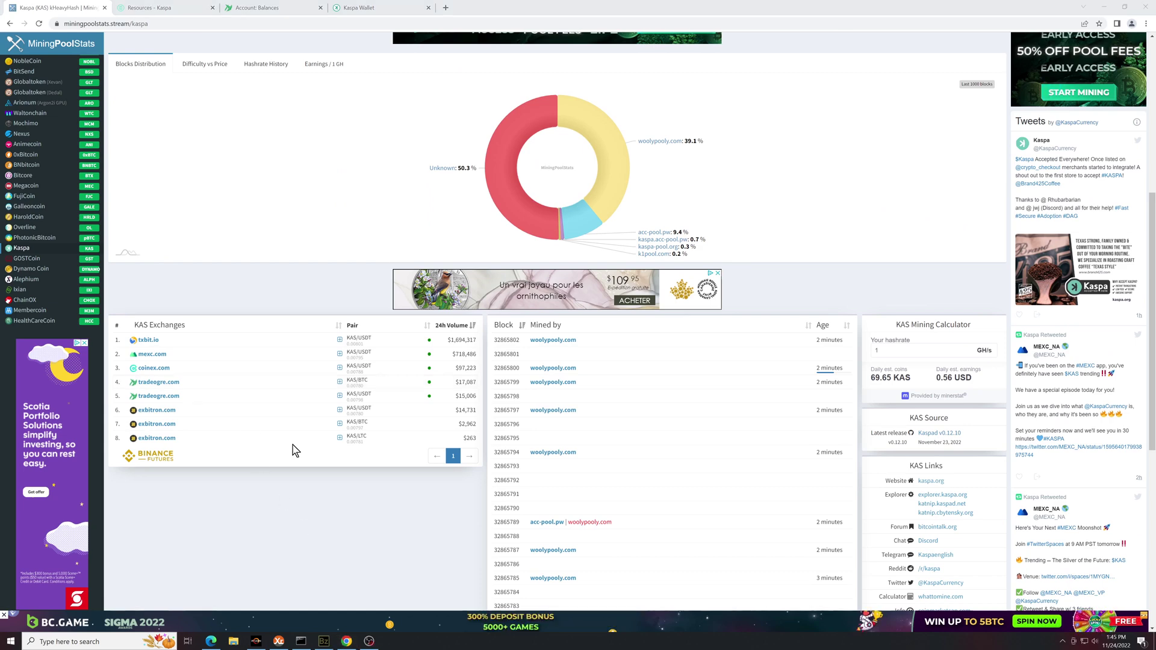
pyautogui.click(169, 387)
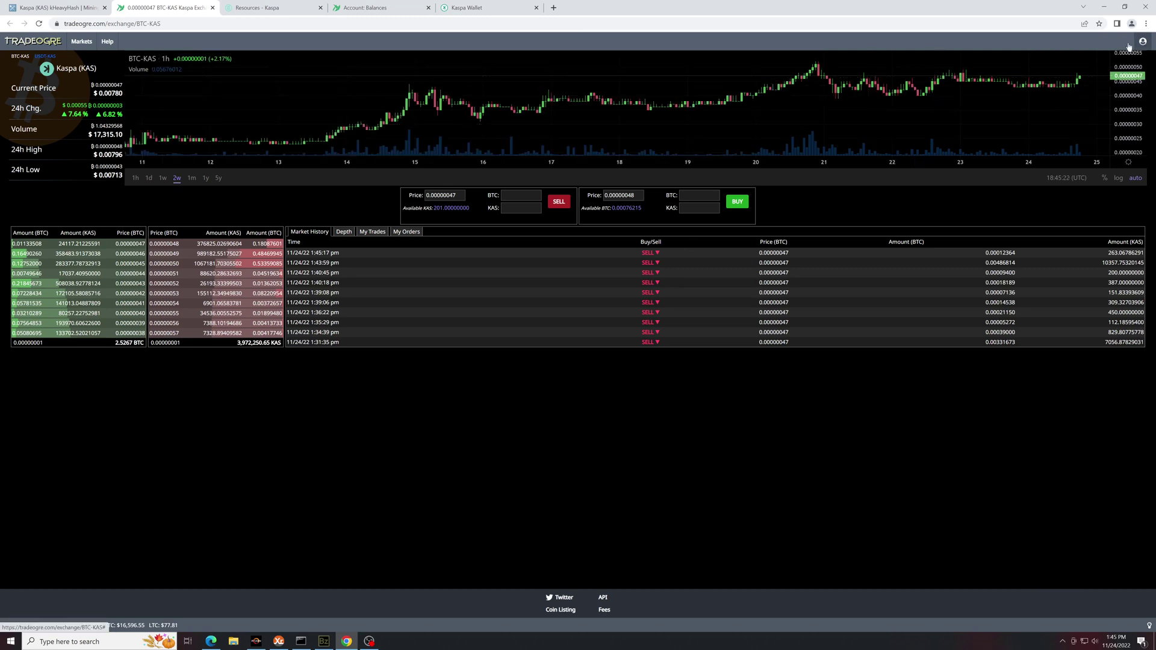
# Open TradeOgre's account balances and filter the list to 'kas'.
pyautogui.hotkey('ctrl', 'f')
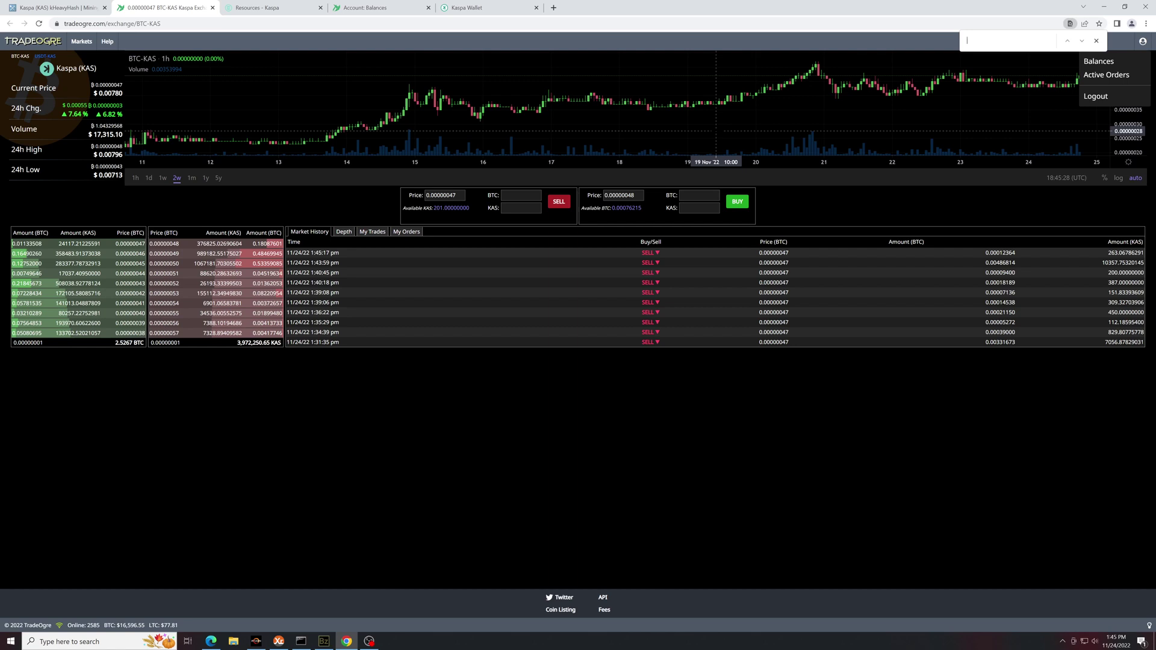
pyautogui.click(1097, 42)
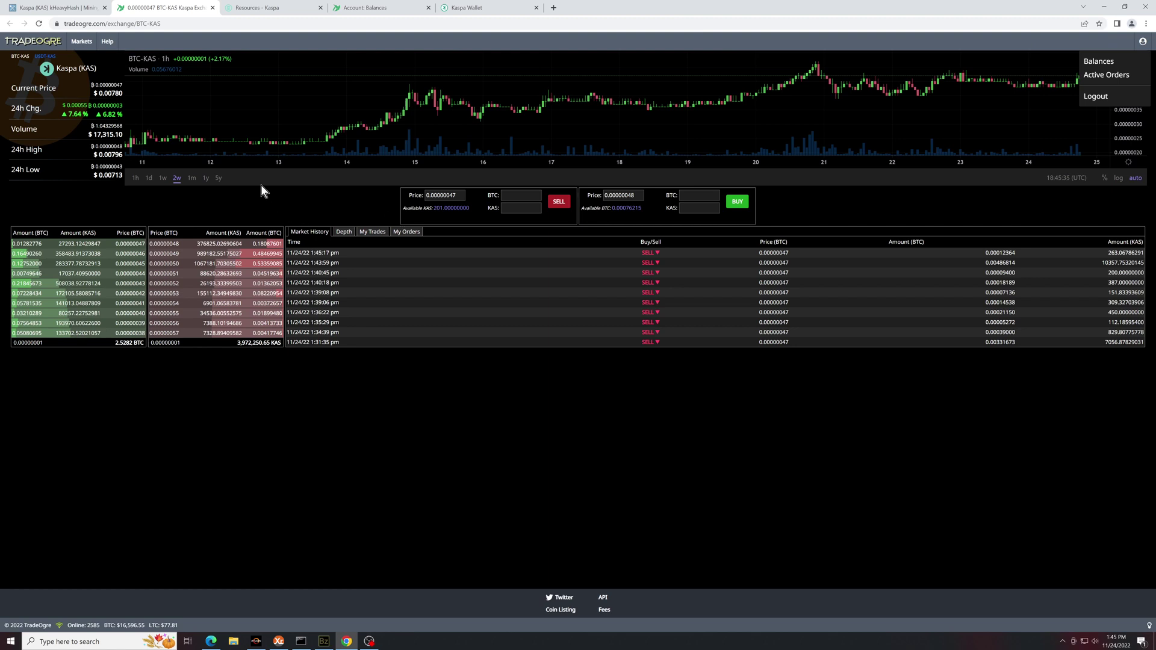
pyautogui.hotkey('ctrl', 'f')
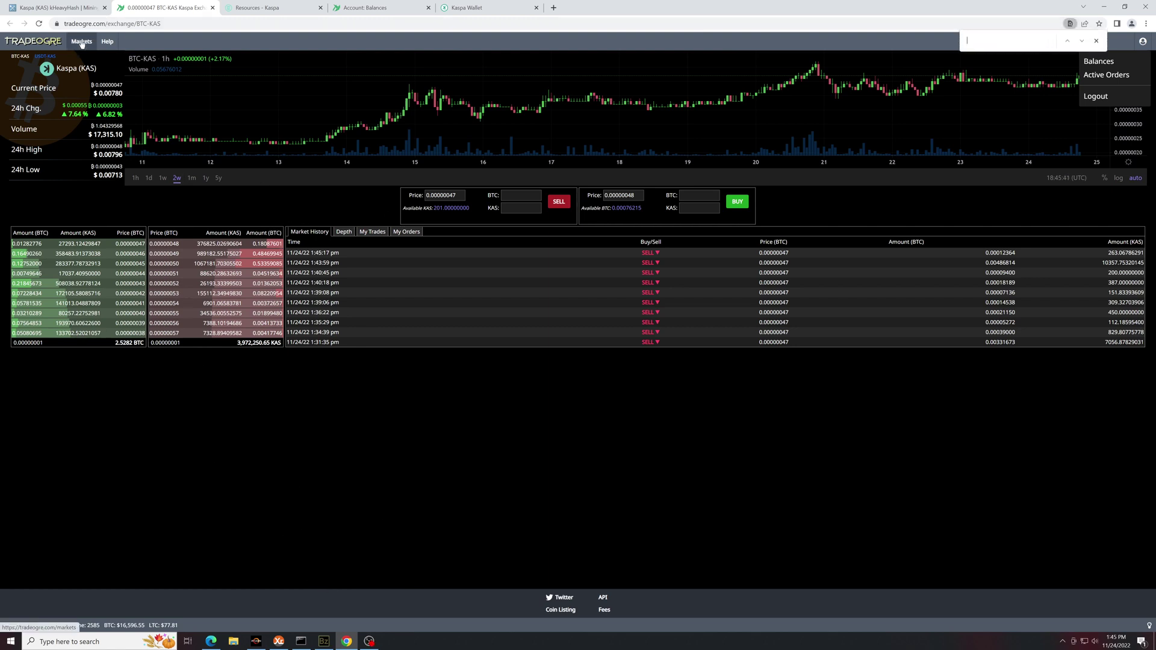
pyautogui.click(1116, 63)
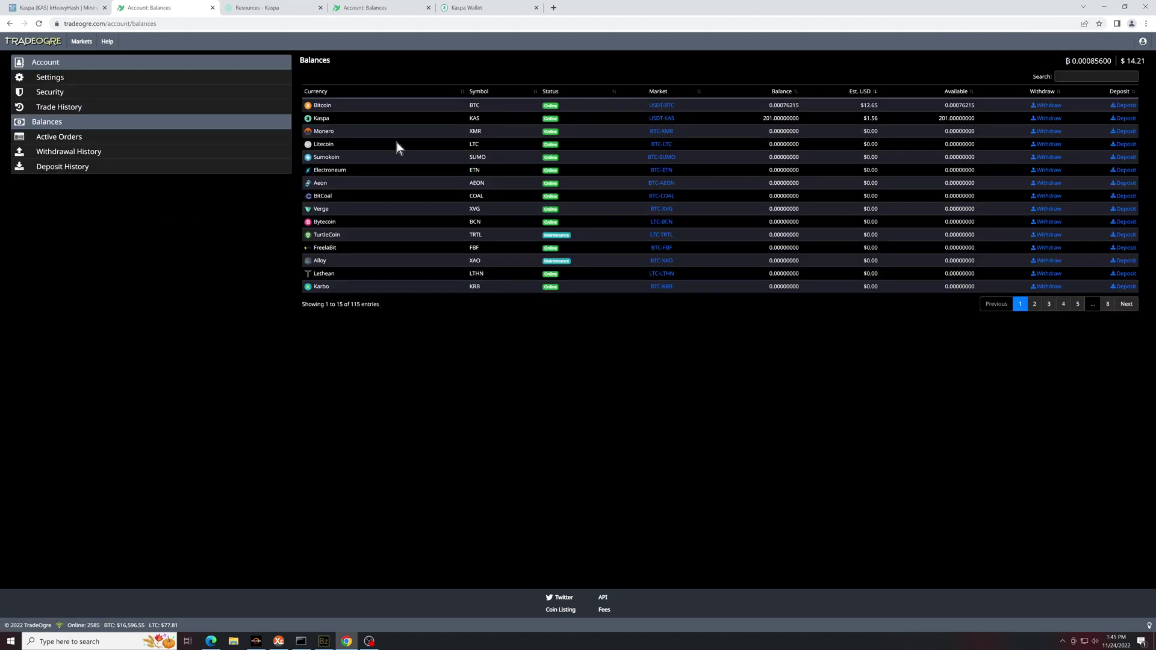
pyautogui.click(1100, 76)
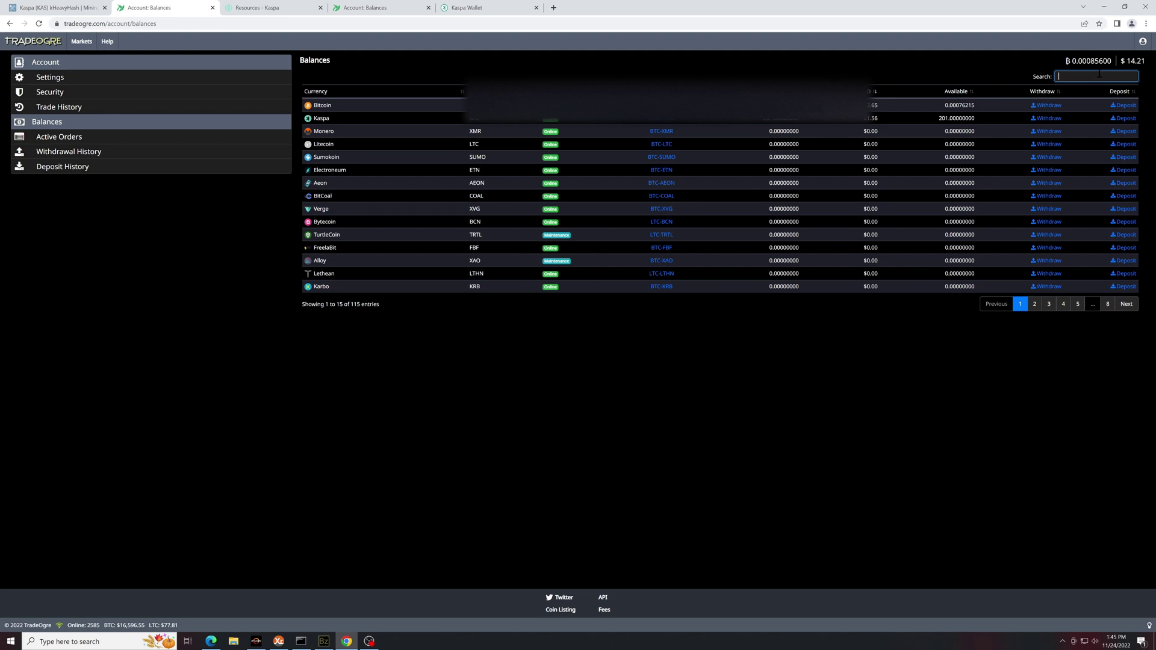
pyautogui.write('kas')
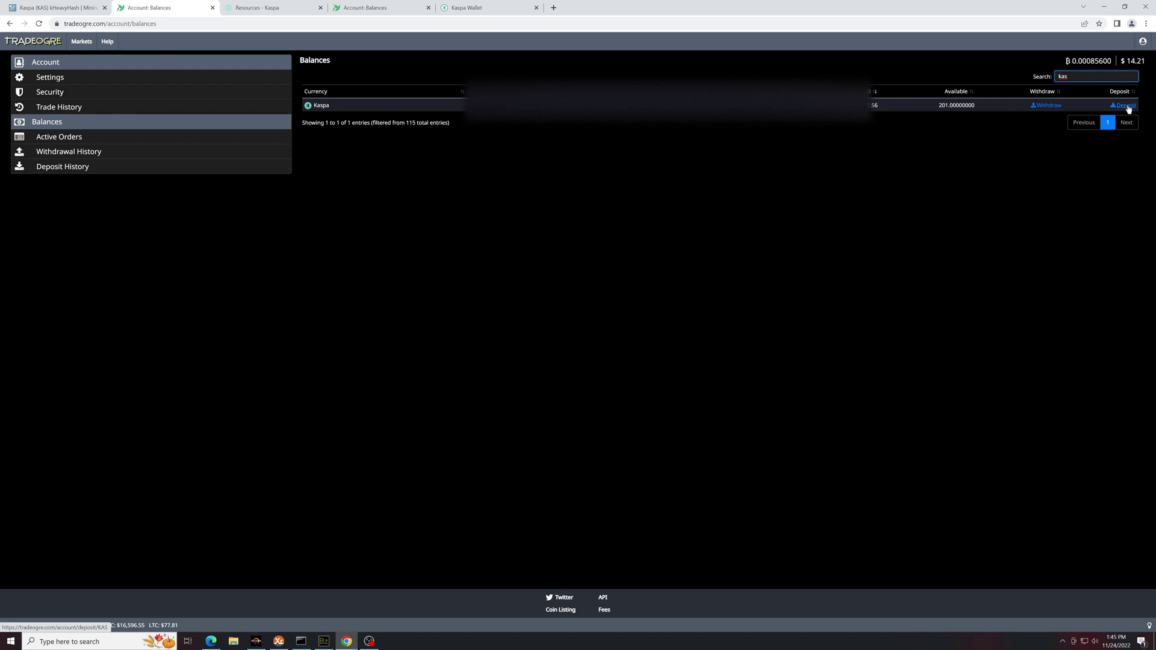
# Open the Kaspa deposit page and copy its deposit address.
pyautogui.click(1125, 106)
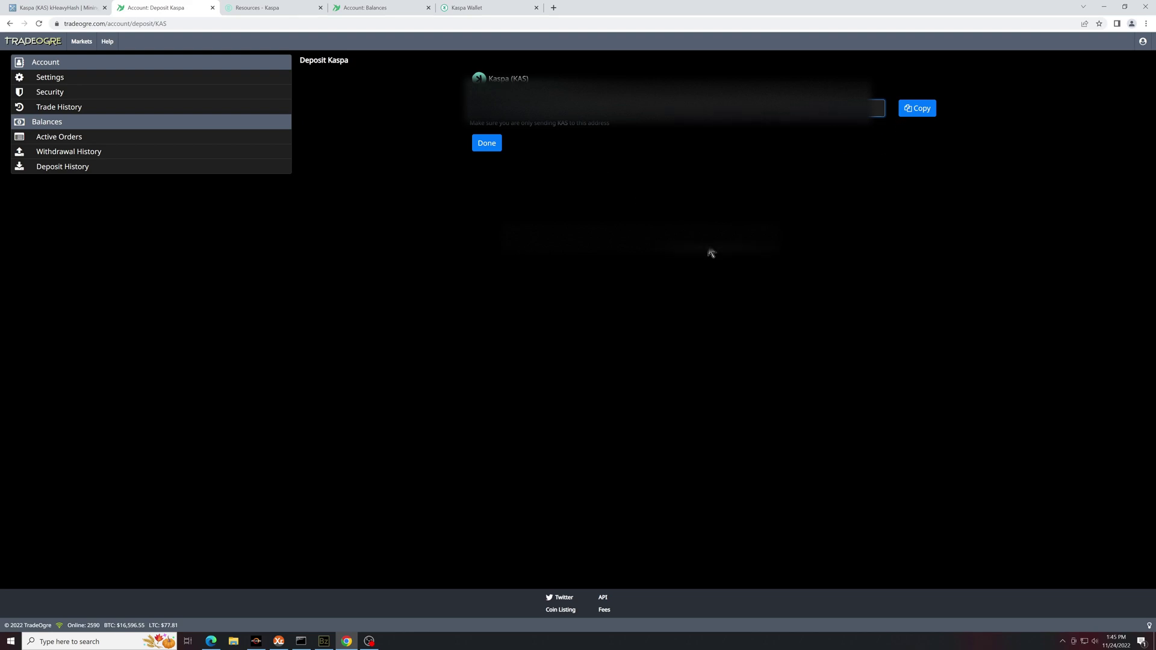
pyautogui.hotkey('ctrl', 'f')
pyautogui.click(918, 109)
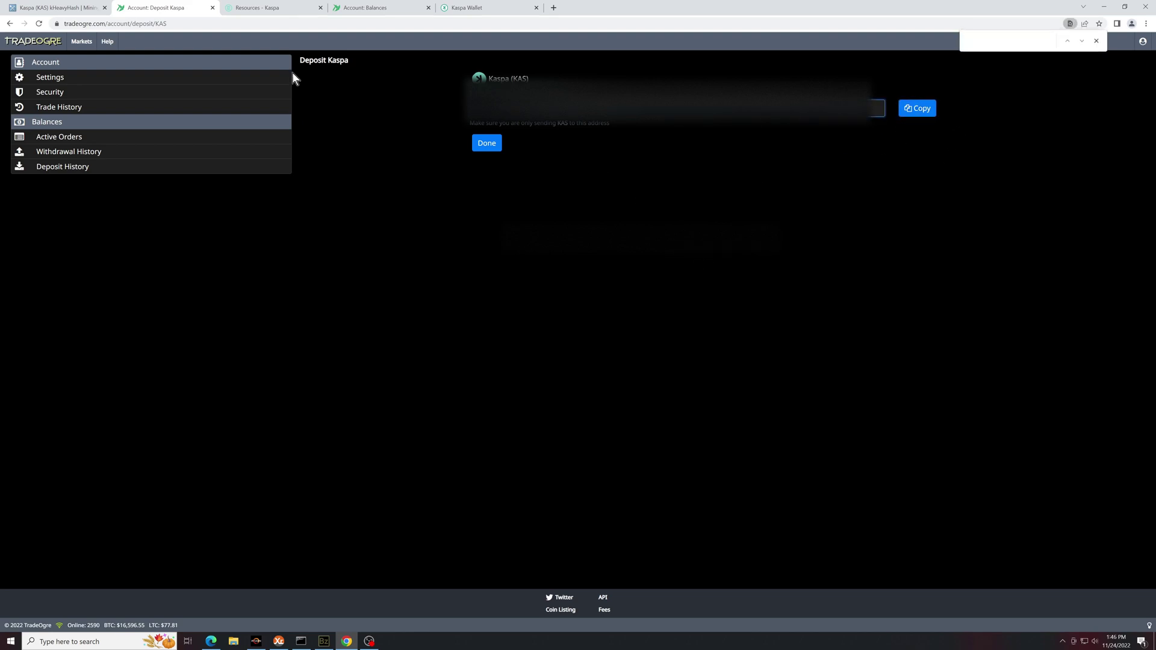
pyautogui.click(484, 7)
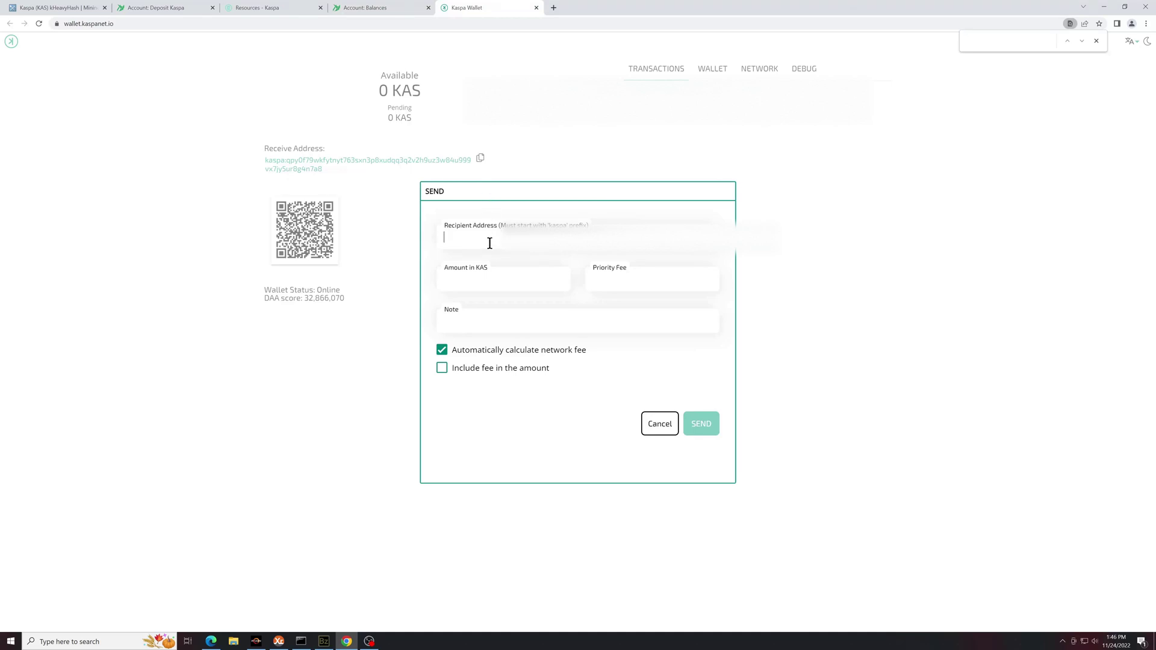
# Paste the TradeOgre deposit address as recipient and enter 200 KAS as the amount.
pyautogui.hotkey('ctrl', 'v')
pyautogui.doubleClick(457, 236)
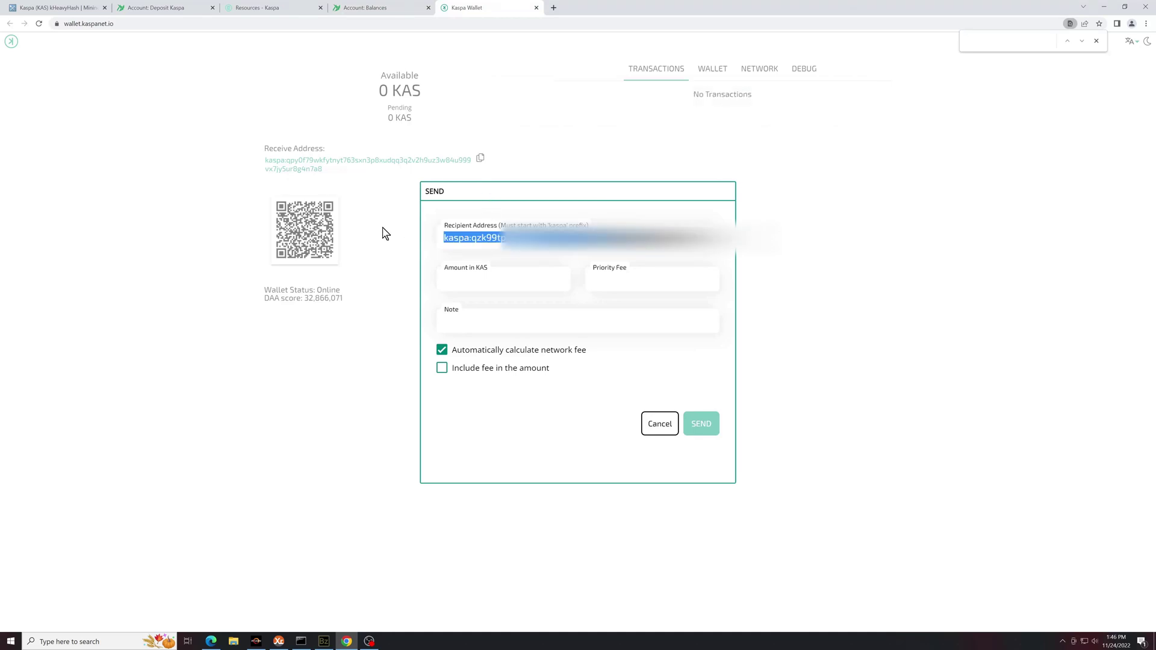
pyautogui.click(455, 238)
pyautogui.click(541, 278)
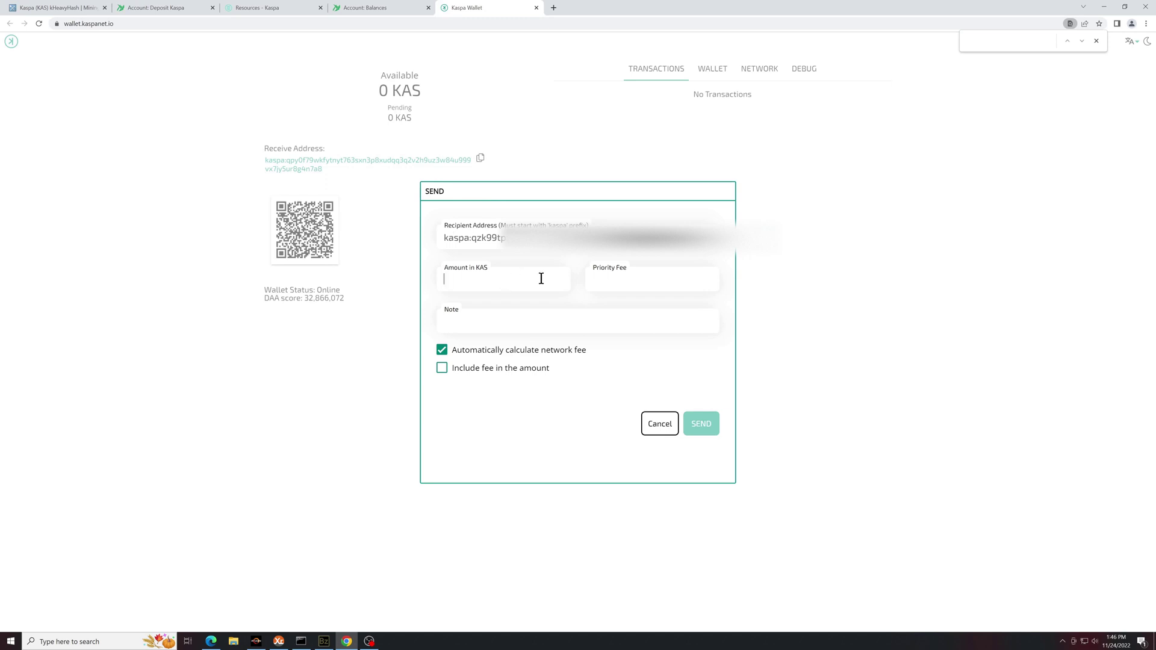
pyautogui.write('200')
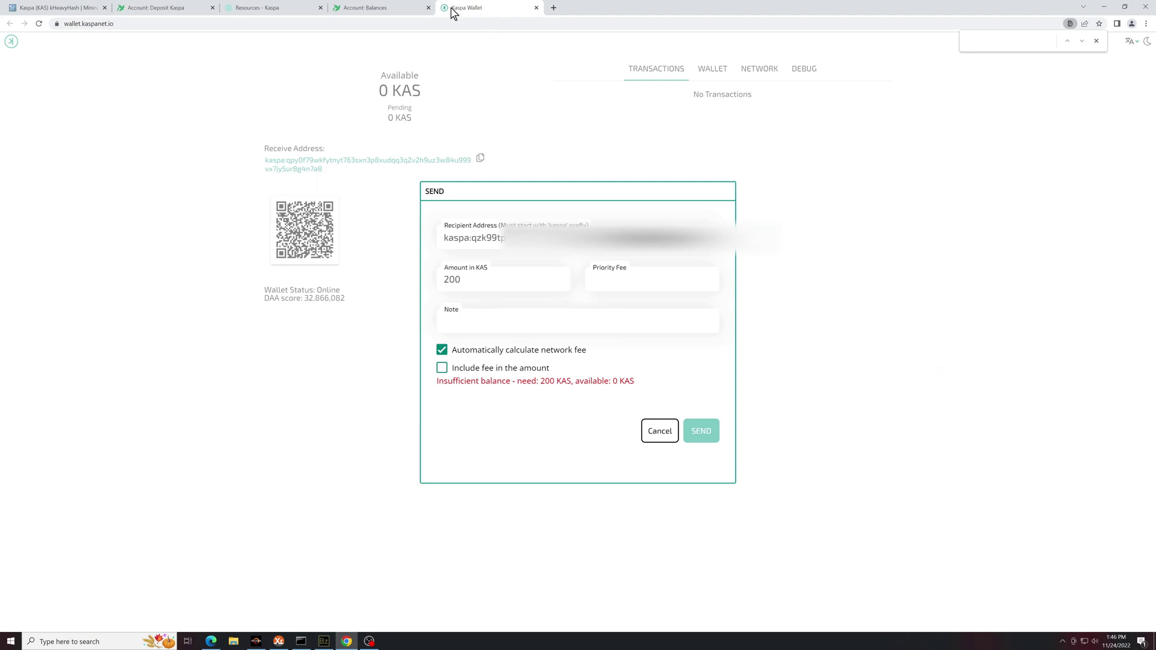
pyautogui.click(357, 9)
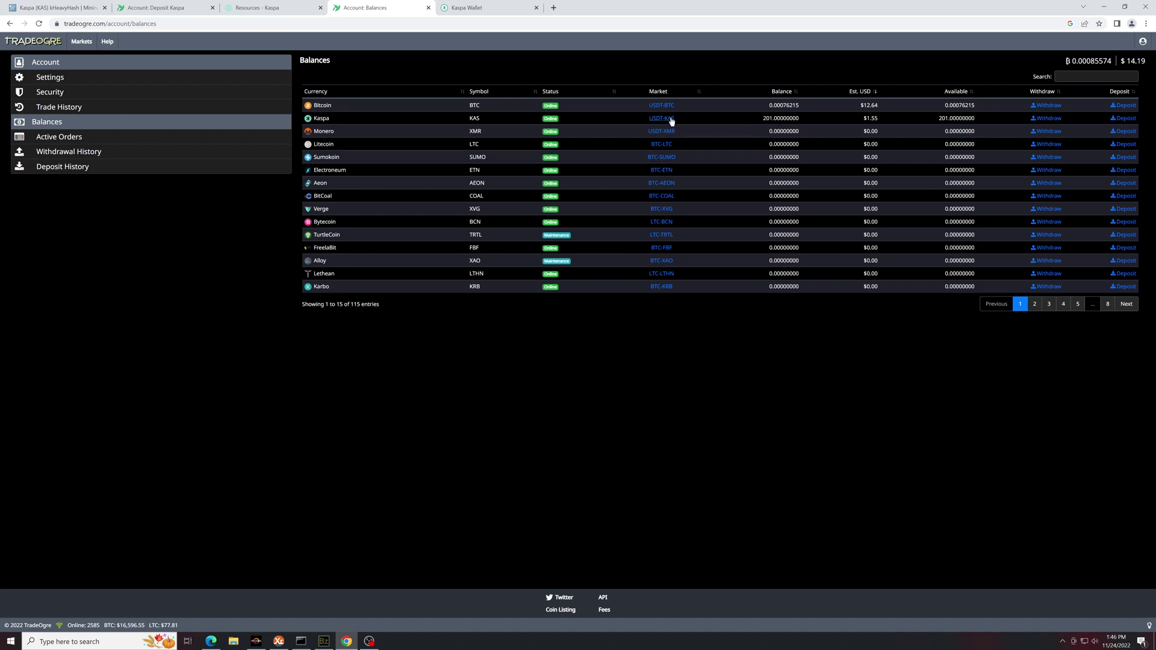
# Search TradeOgre's BTC markets for 'kas' and open the BTC-KAS market.
pyautogui.hotkey('ctrl', 'f')
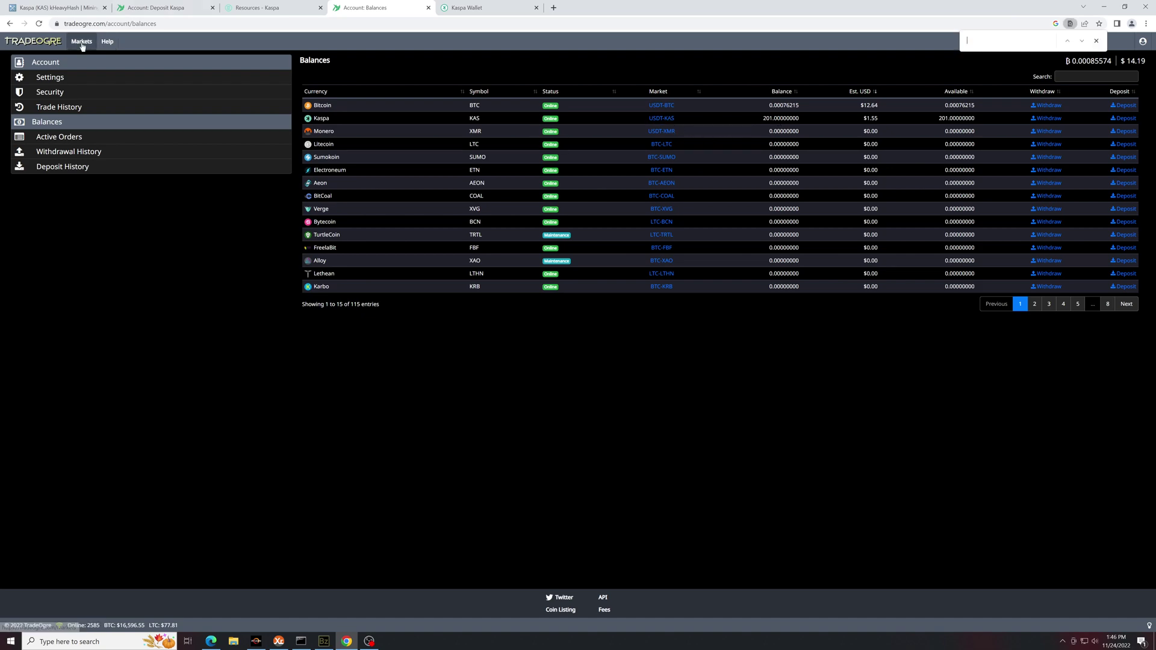
pyautogui.click(82, 41)
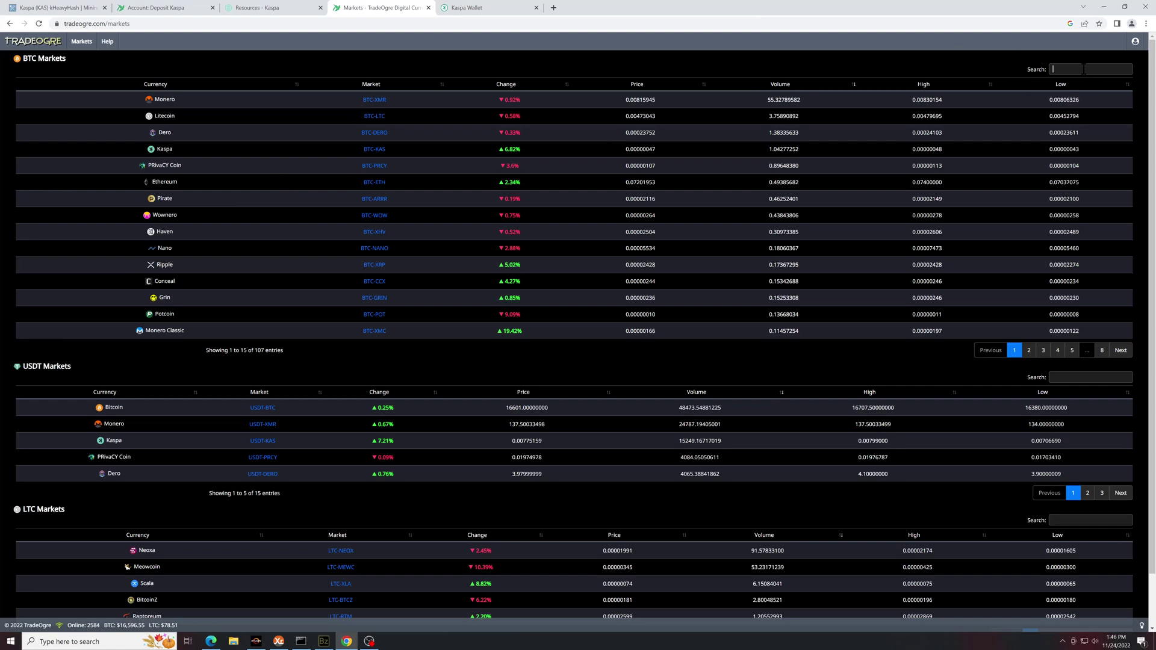
pyautogui.click(1088, 69)
pyautogui.write('kas')
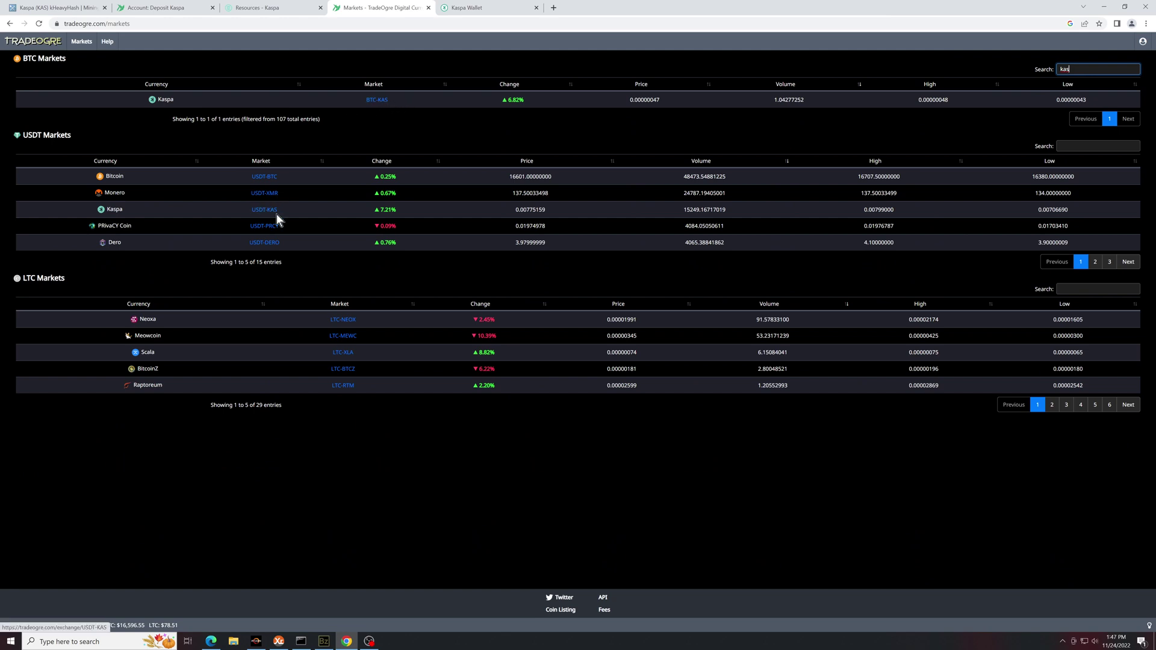
pyautogui.click(377, 100)
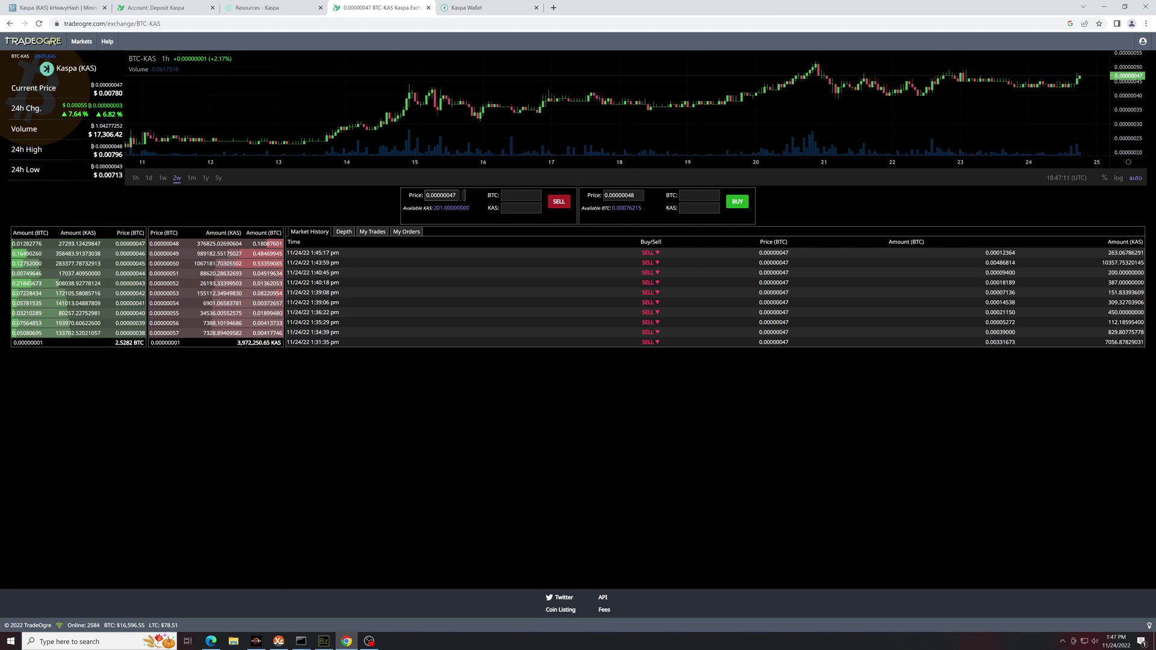
# Fill the Sell form with price 0.00000048 and amount 201 KAS.
pyautogui.moveTo(426, 195); pyautogui.dragTo(463, 195)
pyautogui.click(462, 197)
pyautogui.press('Tab')
pyautogui.press('Tab')
pyautogui.write('201')
pyautogui.click(460, 195)
# Show My Orders and submit the 201 KAS sell order at 0.00000048 BTC.
pyautogui.click(405, 233)
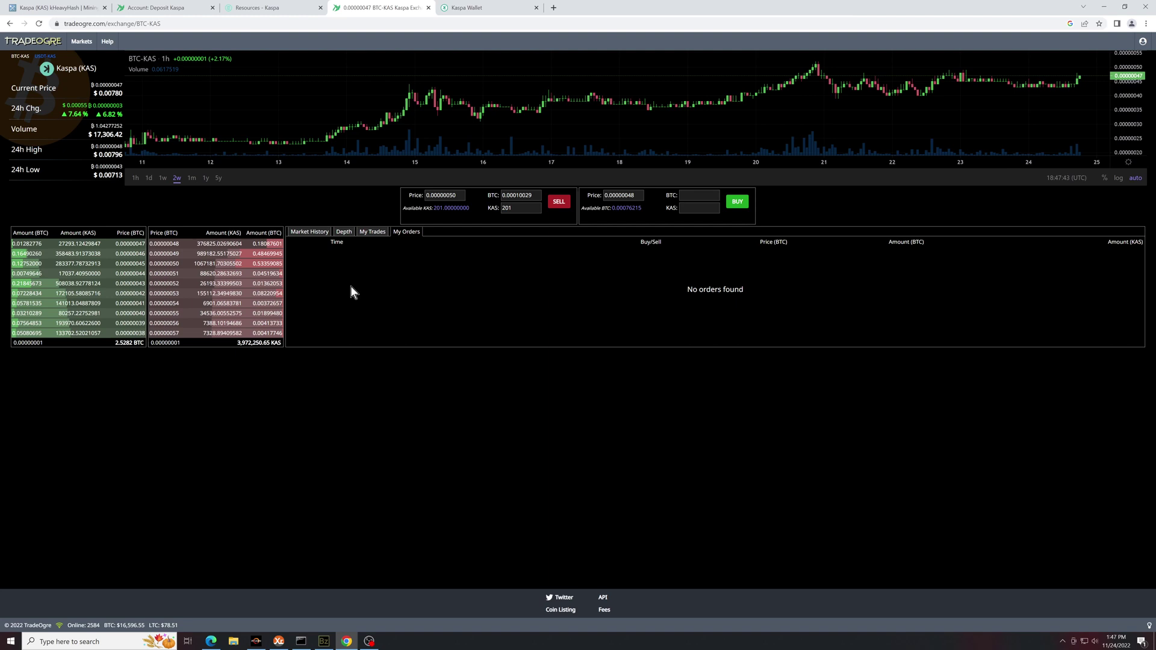
pyautogui.hotkey('ctrl', 'f')
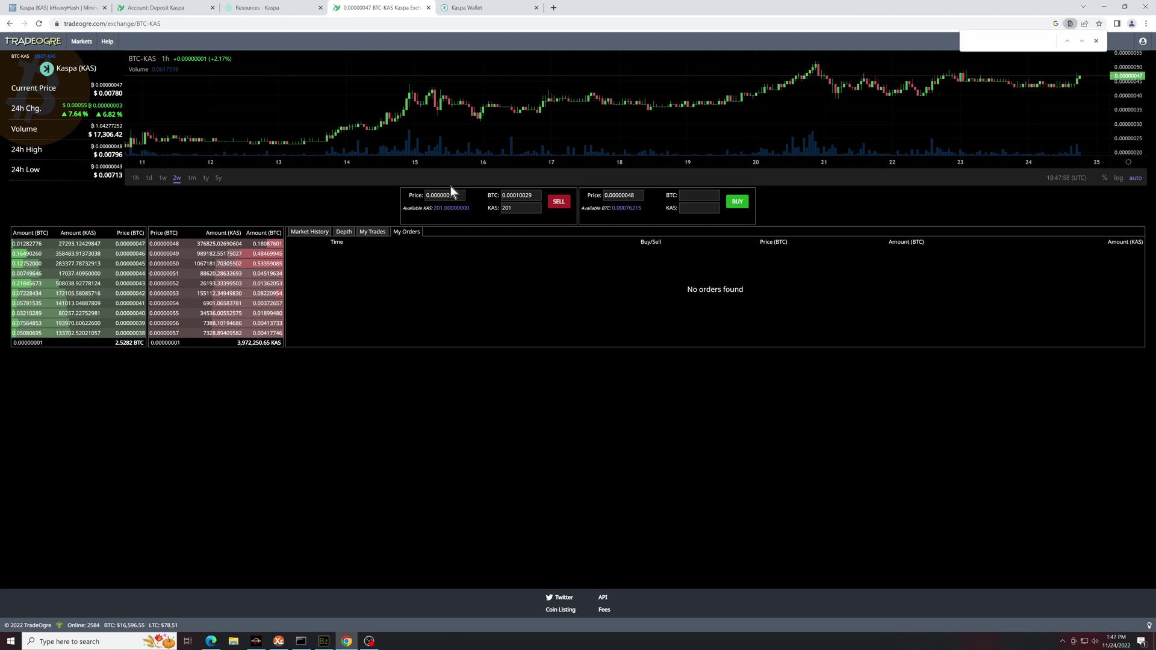
pyautogui.click(453, 196)
pyautogui.click(560, 203)
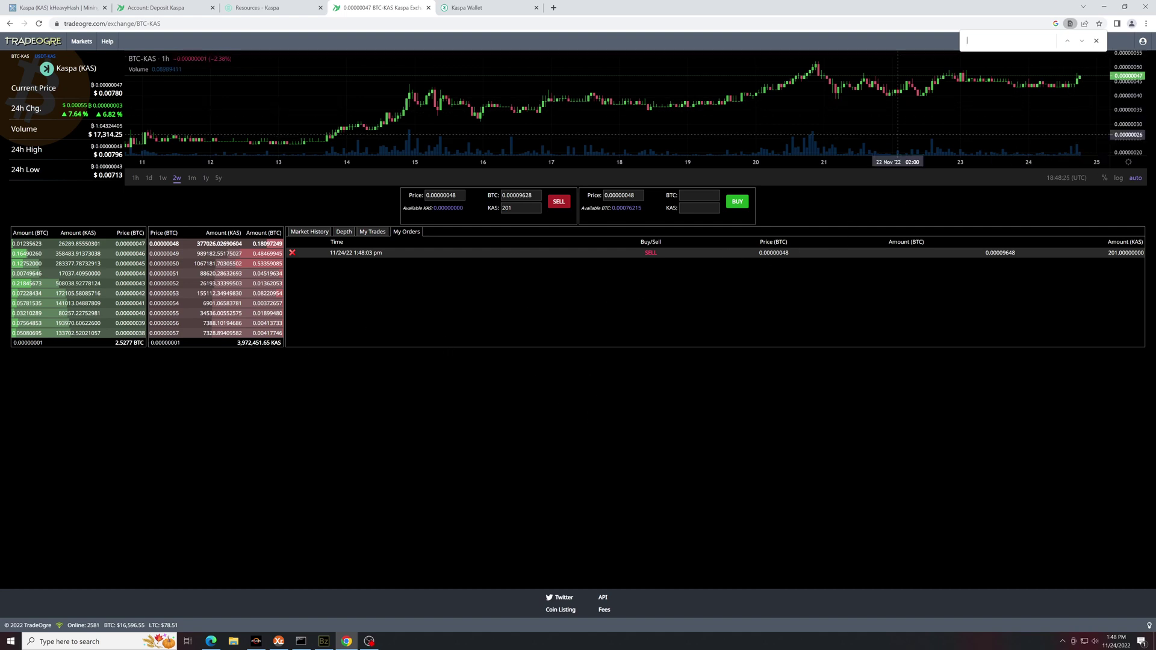
pyautogui.click(1144, 41)
pyautogui.click(1113, 64)
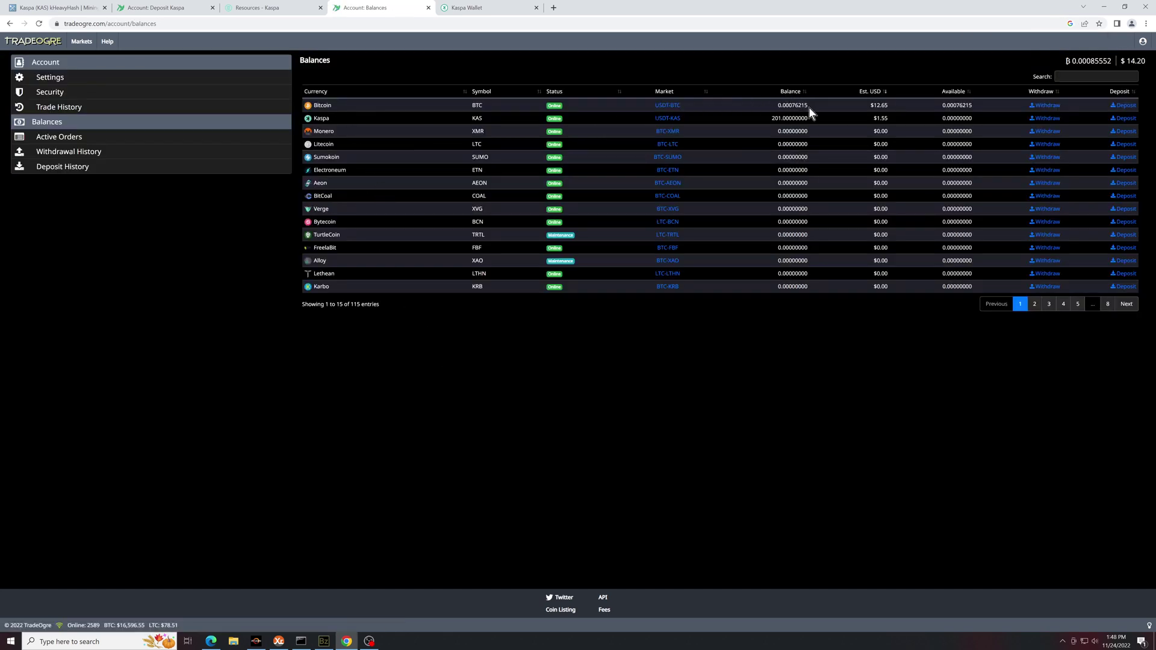
# Check the balances: 201 KAS held, 0 KAS available, 0.00076215 BTC available.
pyautogui.hotkey('ctrl', 'f')
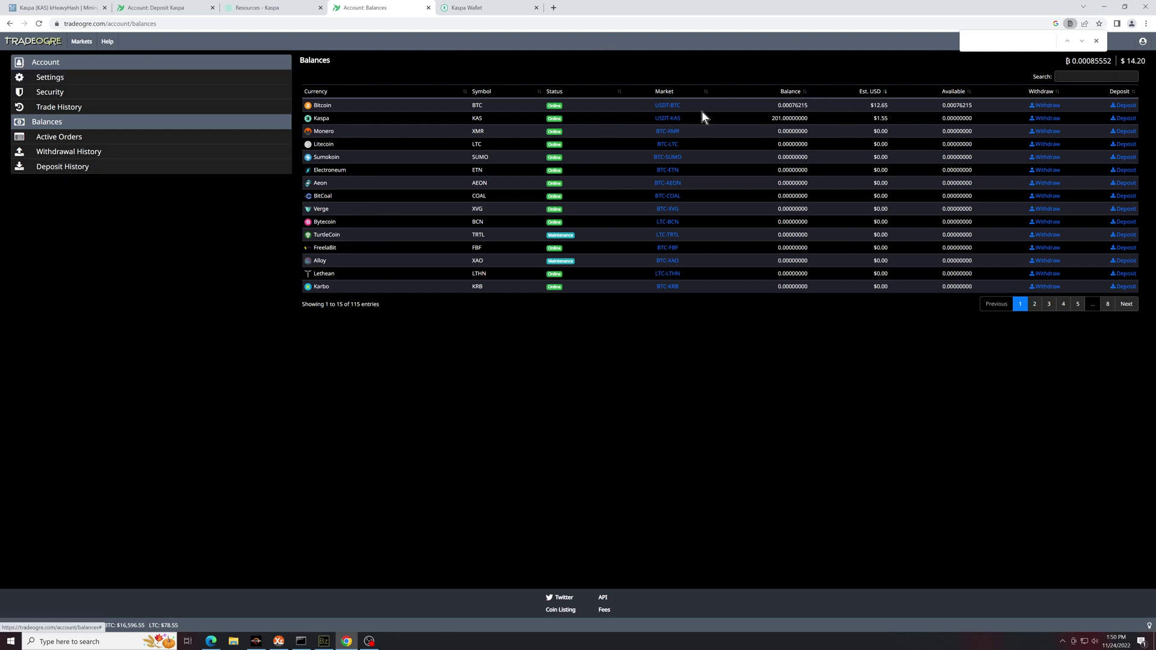
pyautogui.click(668, 106)
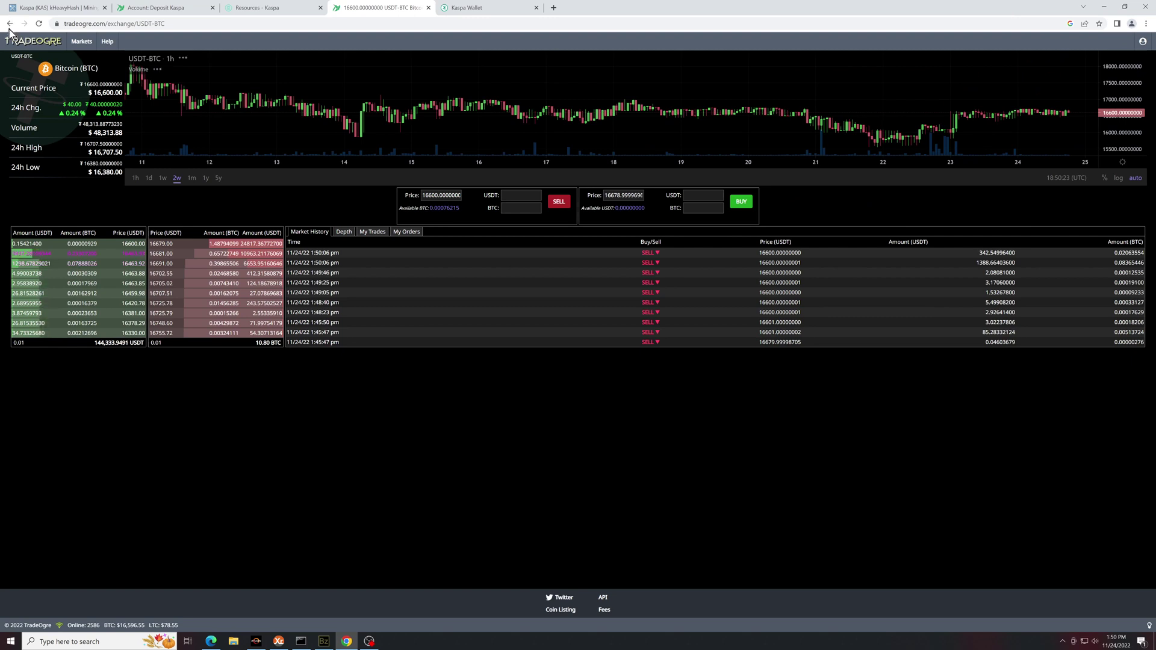
pyautogui.click(1144, 44)
pyautogui.click(1099, 60)
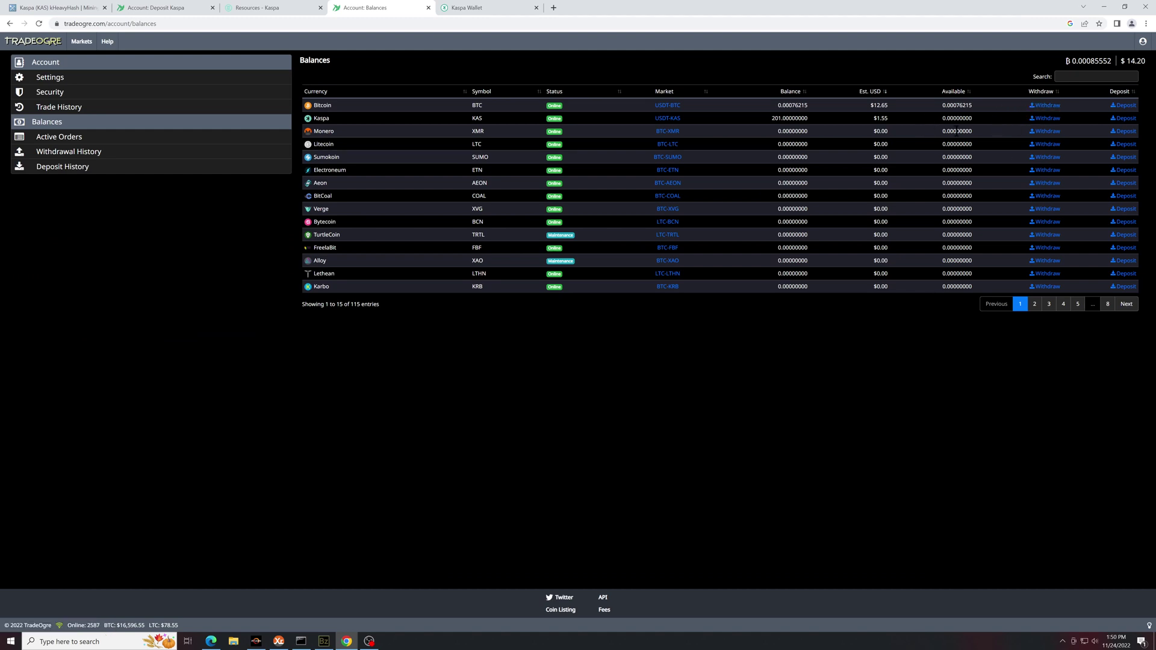
pyautogui.hotkey('ctrl', 'f')
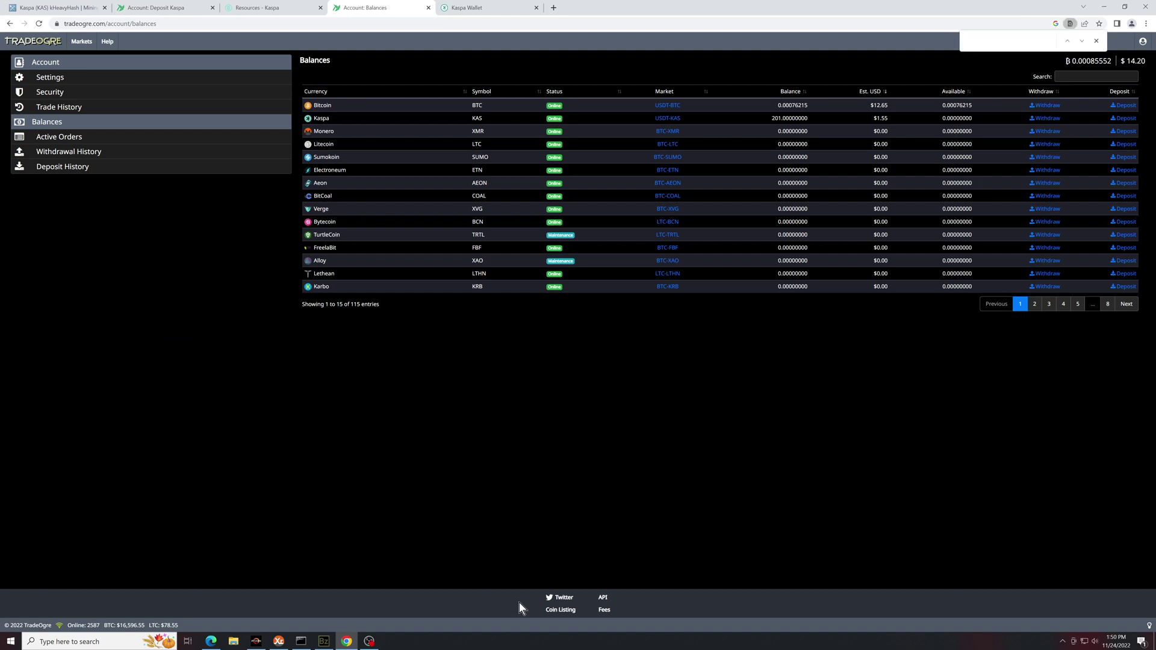